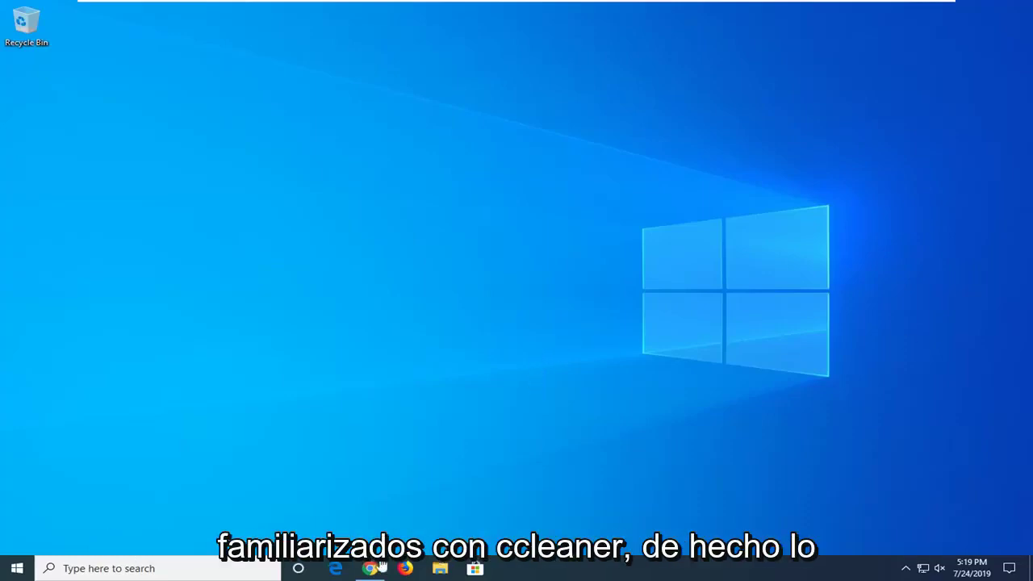
- Search the Start menu for 'ccleaner' and launch CCleaner Free v5.60
{"action": "left_click", "coordinate": [17, 570]}
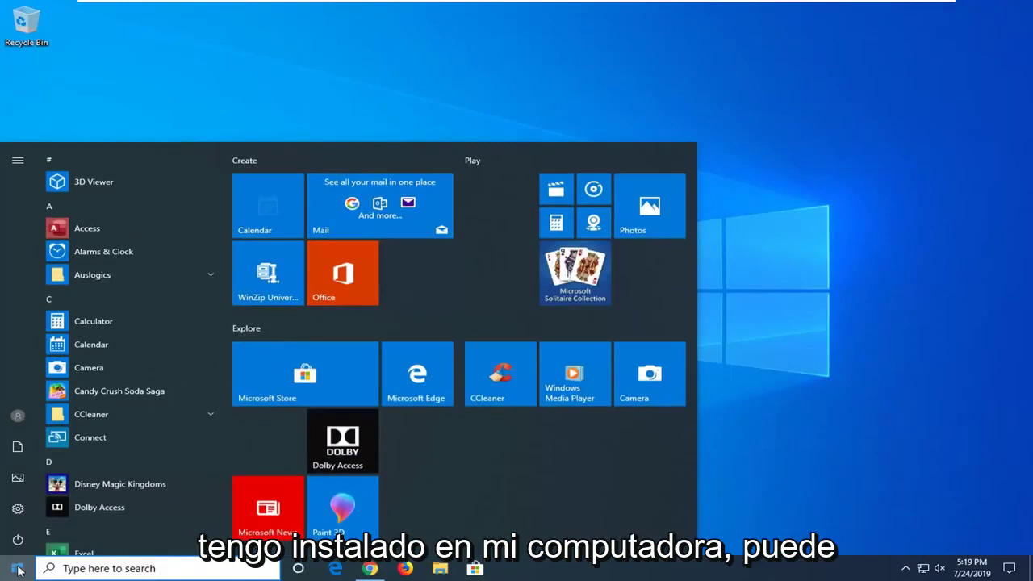
{"action": "type", "text": "ccleaner"}
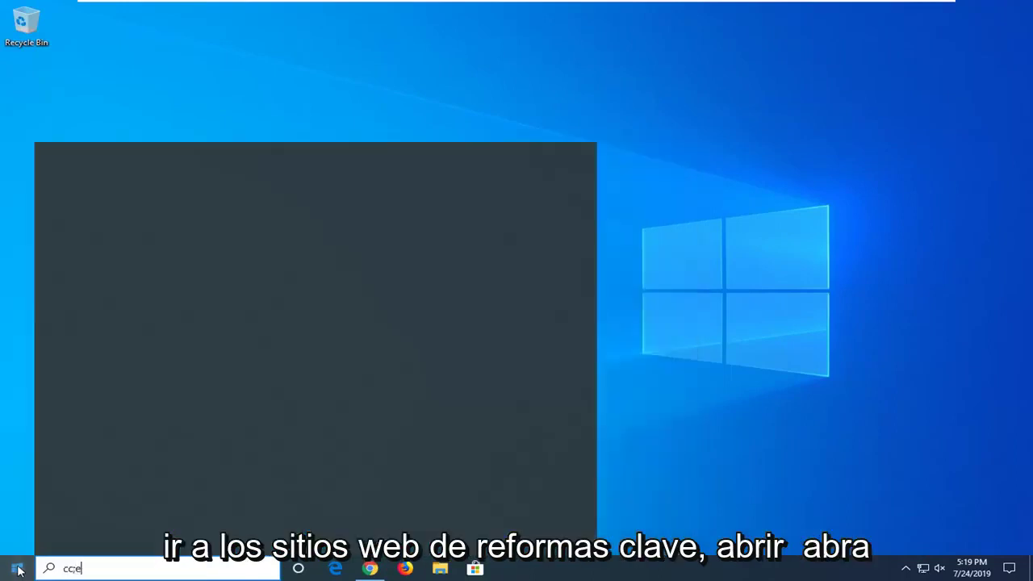
{"action": "key", "text": "BackSpace"}
{"action": "key", "text": "BackSpace"}
{"action": "key", "text": "BackSpace"}
{"action": "key", "text": "BackSpace"}
{"action": "key", "text": "BackSpace"}
{"action": "key", "text": "BackSpace"}
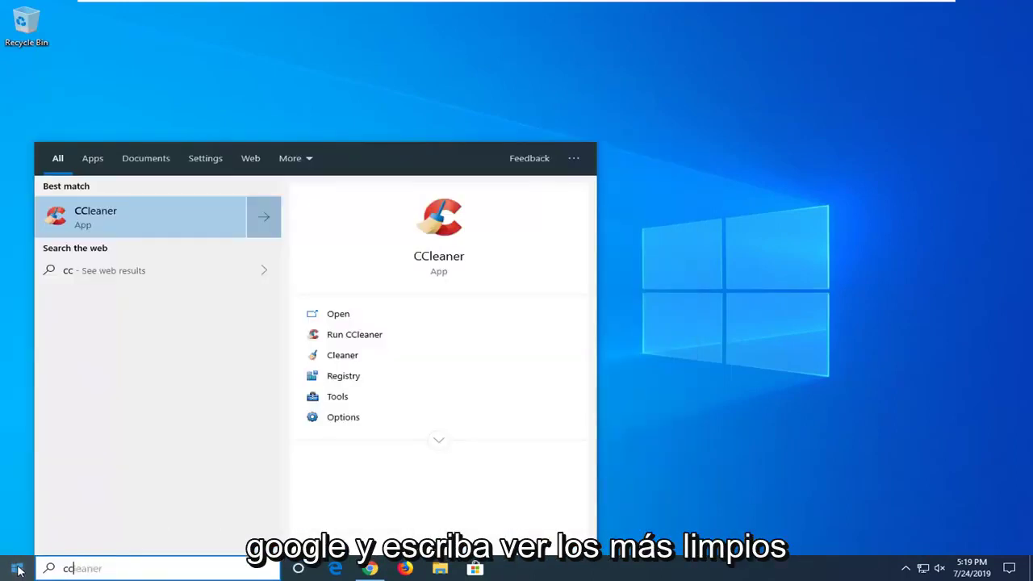
{"action": "type", "text": "leaner"}
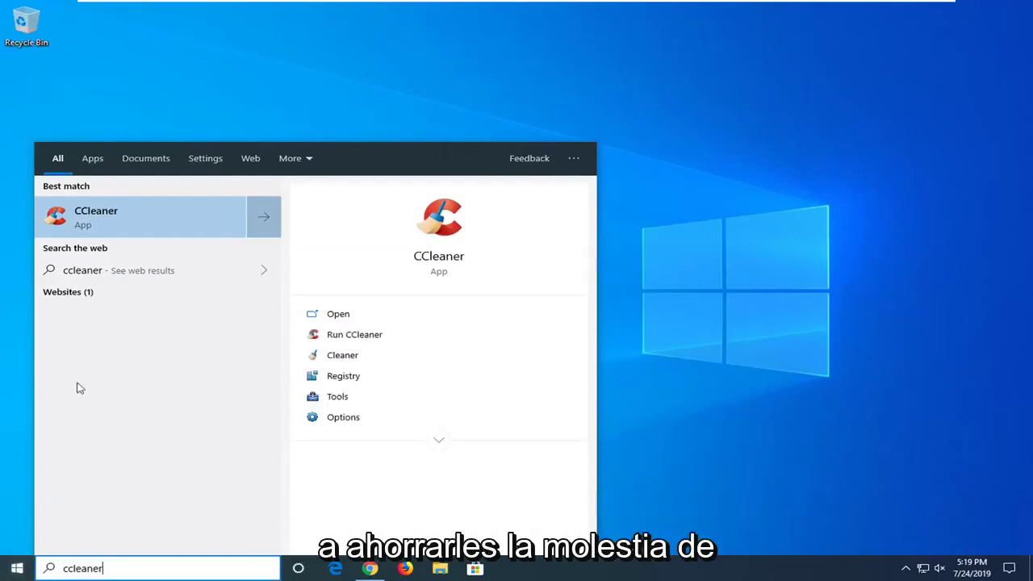
{"action": "left_click", "coordinate": [113, 218]}
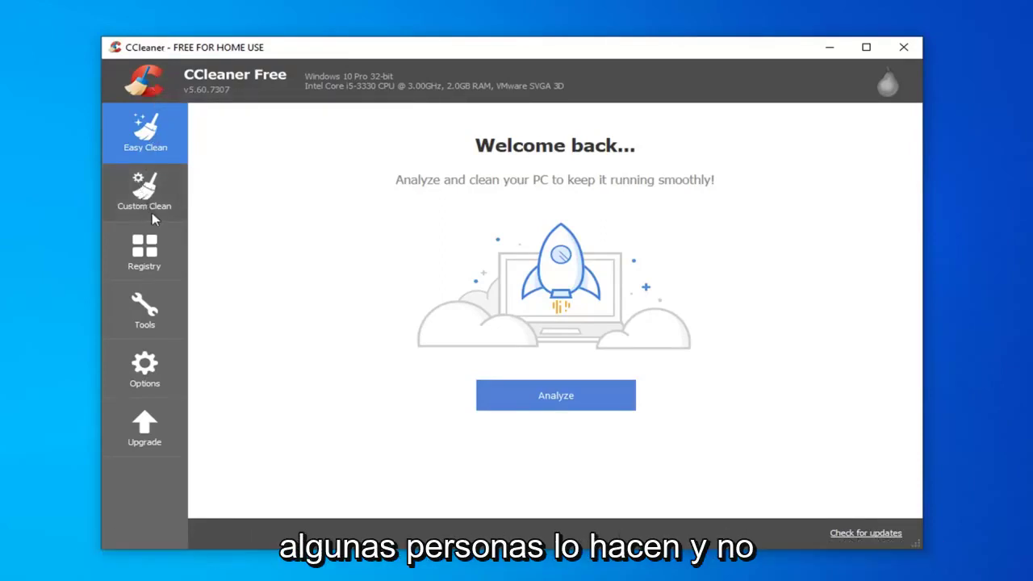
- Scan the registry in CCleaner and review the five flagged issues, including the unused .pcb extension
{"action": "left_click", "coordinate": [140, 380]}
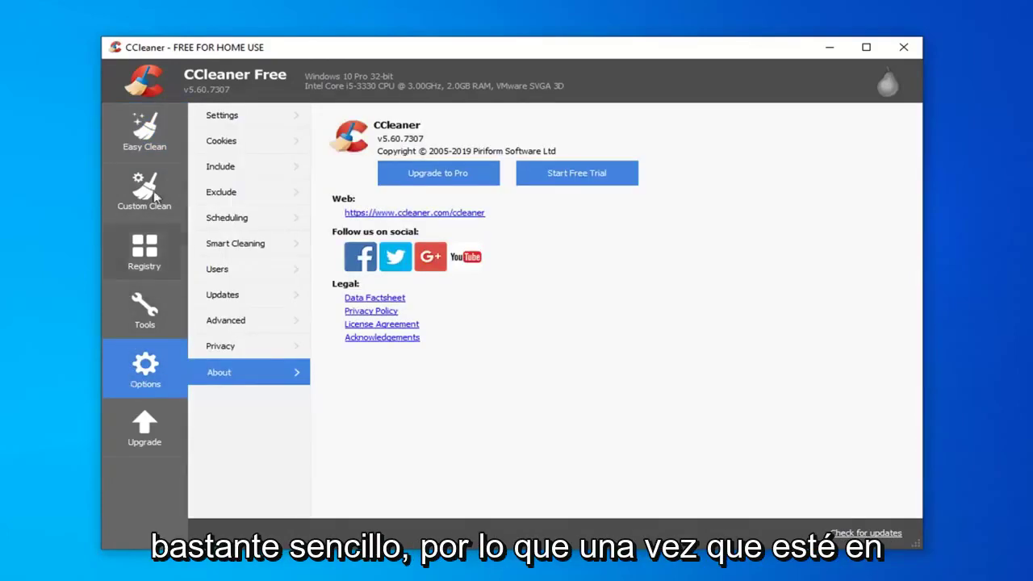
{"action": "left_click", "coordinate": [148, 259]}
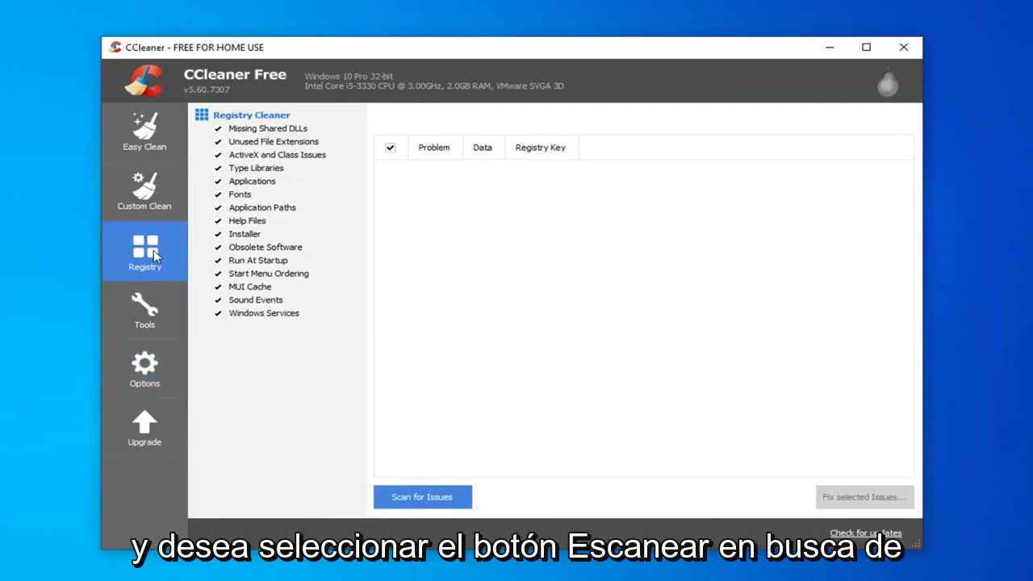
{"action": "left_click", "coordinate": [434, 499]}
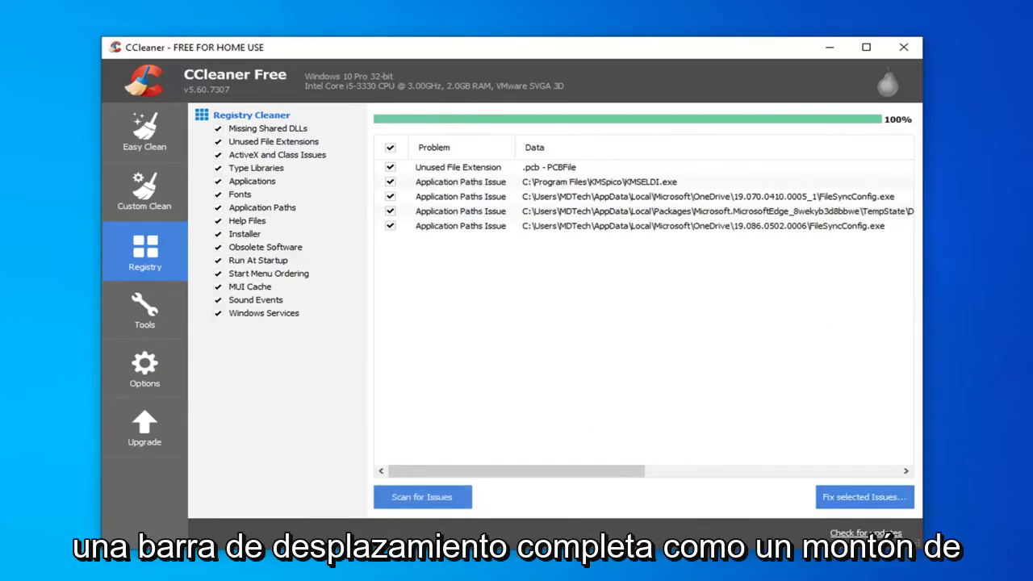
{"action": "scroll", "coordinate": [875, 327], "scroll_direction": "right", "scroll_amount": 3}
{"action": "scroll", "coordinate": [858, 354], "scroll_direction": "left", "scroll_amount": 3}
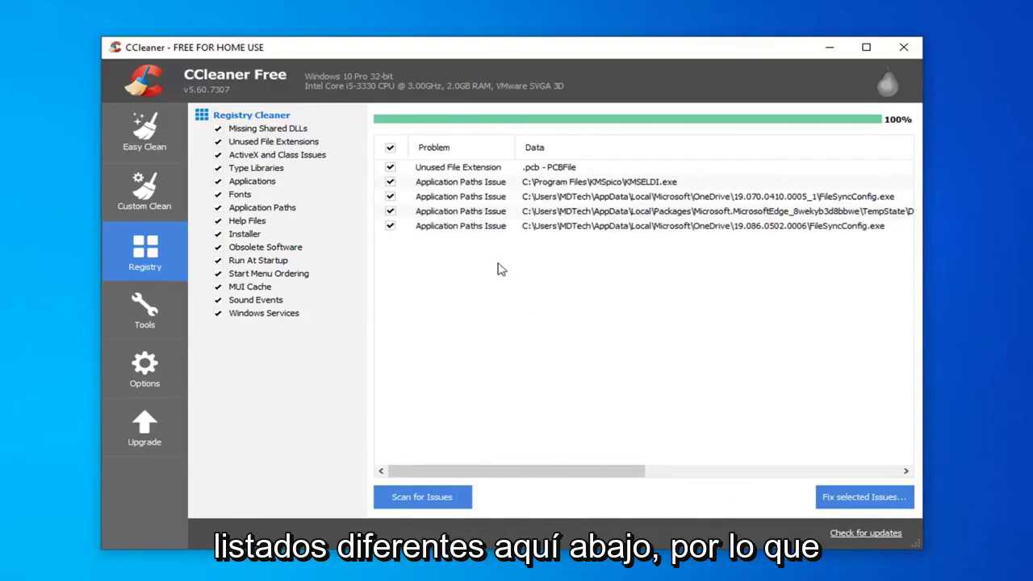
- Start fixing the selected issues, saving a registry backup .reg file to the Desktop first
{"action": "left_click", "coordinate": [860, 499]}
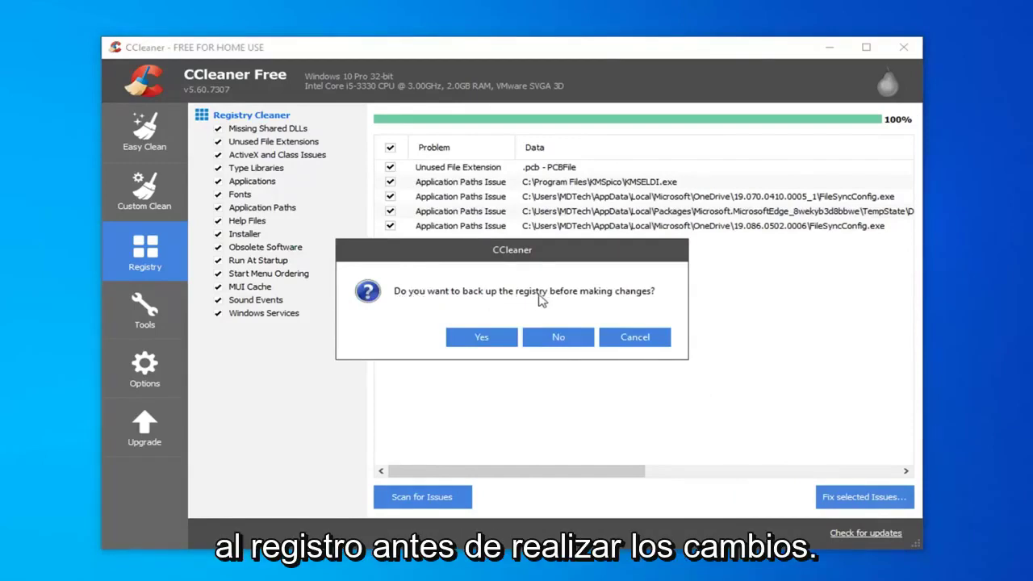
{"action": "left_click", "coordinate": [481, 338]}
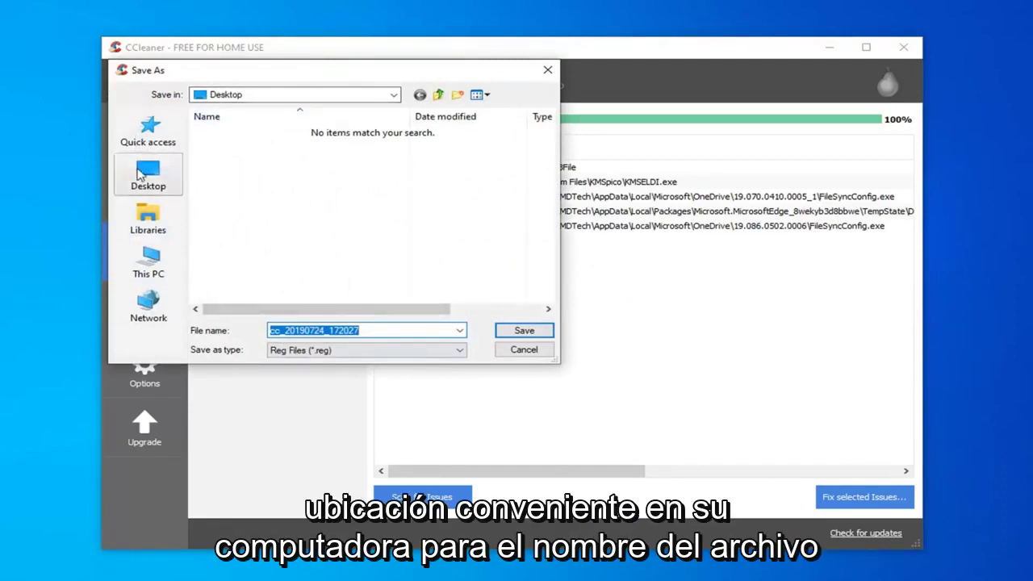
{"action": "left_click", "coordinate": [301, 330]}
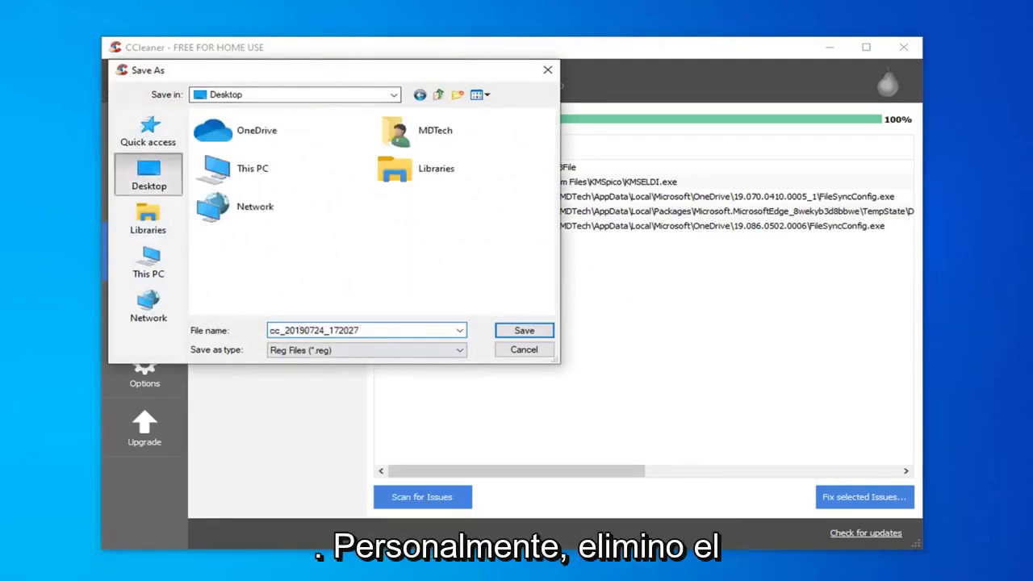
{"action": "double_click", "coordinate": [300, 330]}
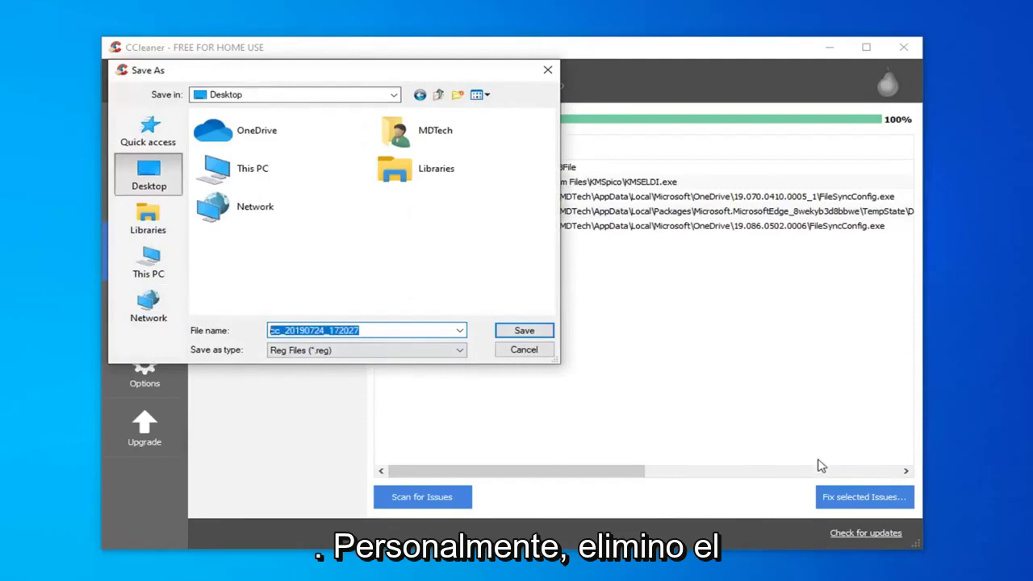
{"action": "type", "text": "\\"}
{"action": "key", "text": "BackSpace"}
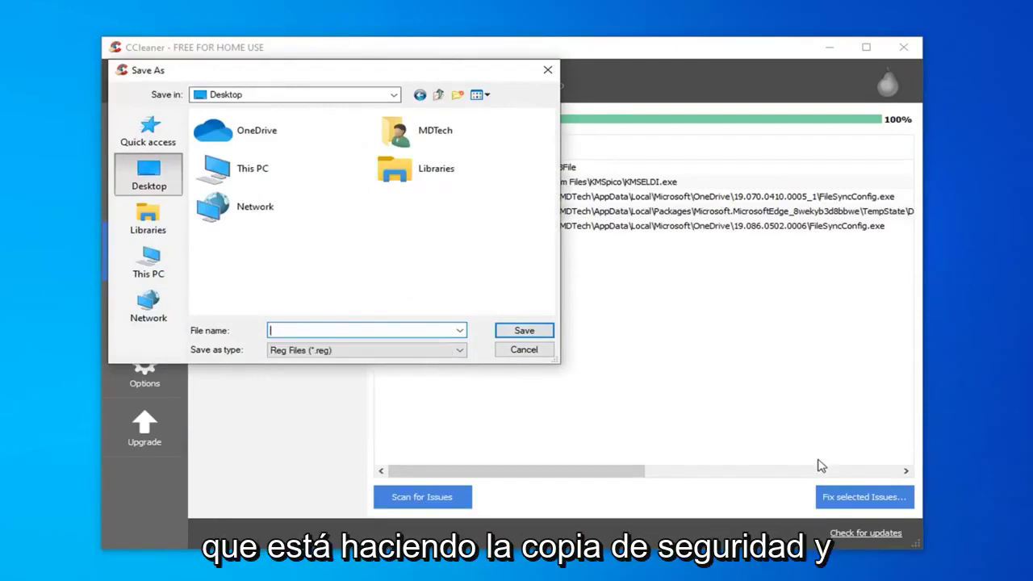
{"action": "type", "text": "reg"}
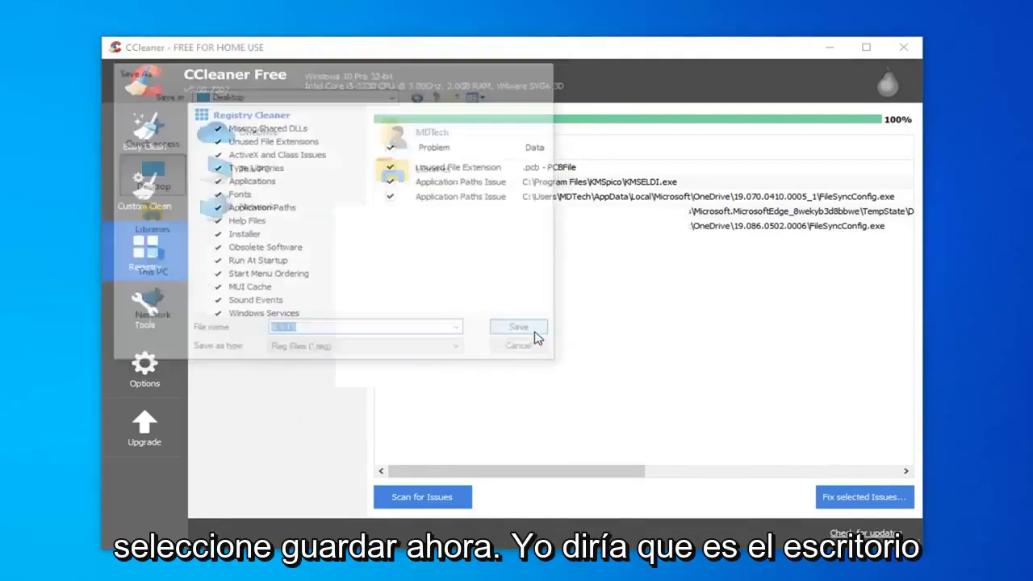
{"action": "left_click", "coordinate": [523, 330]}
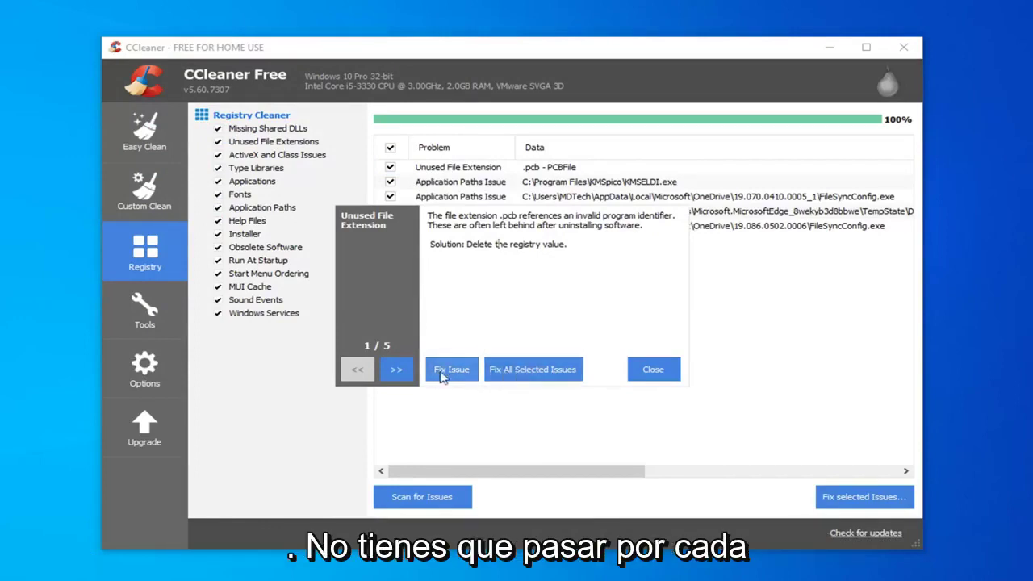
- Fix all five selected registry issues, then close the fix dialog and CCleaner
{"action": "left_click", "coordinate": [536, 369]}
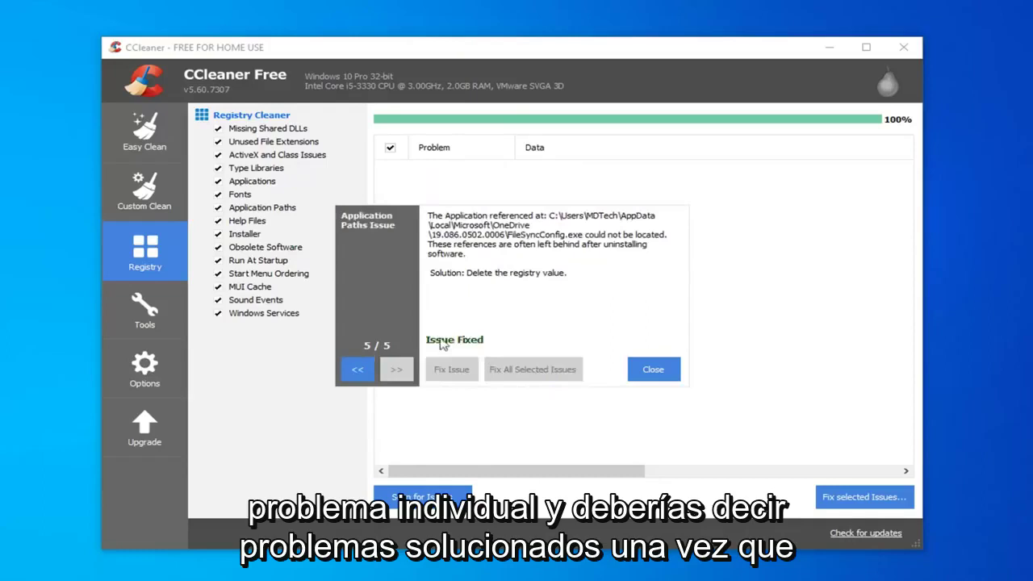
{"action": "left_click", "coordinate": [648, 370]}
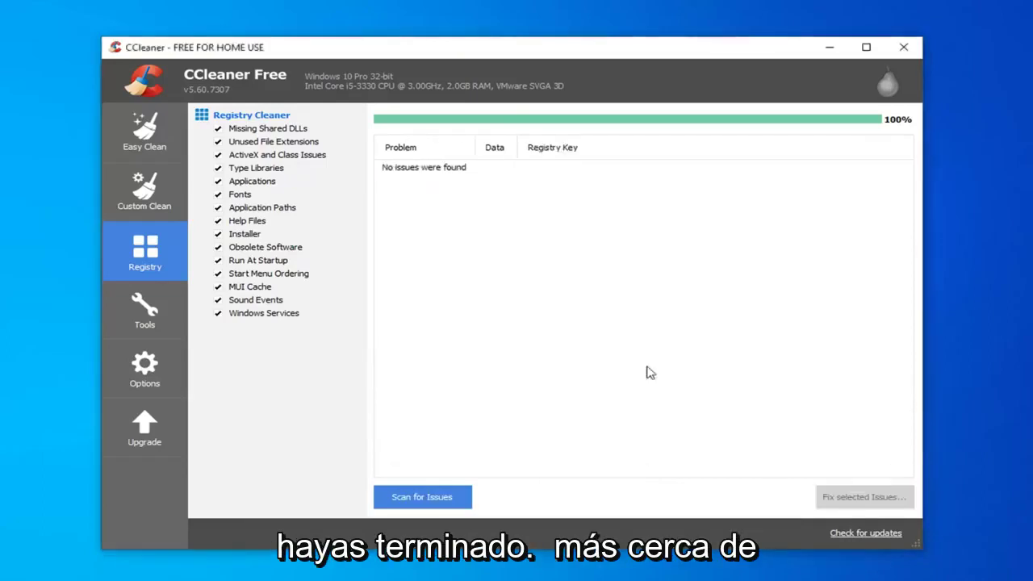
{"action": "left_click", "coordinate": [904, 47]}
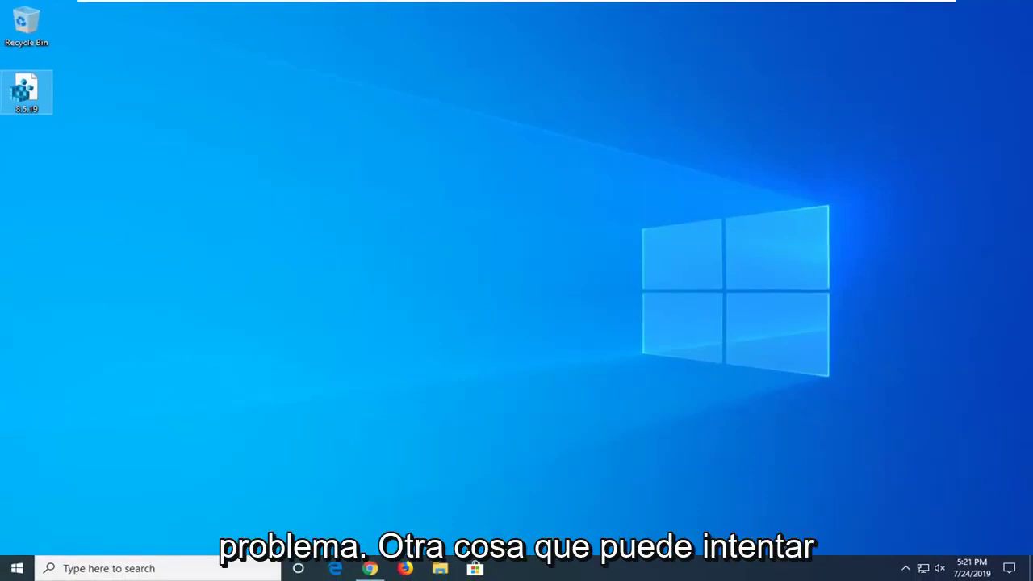
- Search the Start menu for 'disk cleanup' and launch Disk Cleanup for drive C:
{"action": "left_click", "coordinate": [13, 569]}
{"action": "type", "text": "disk "}
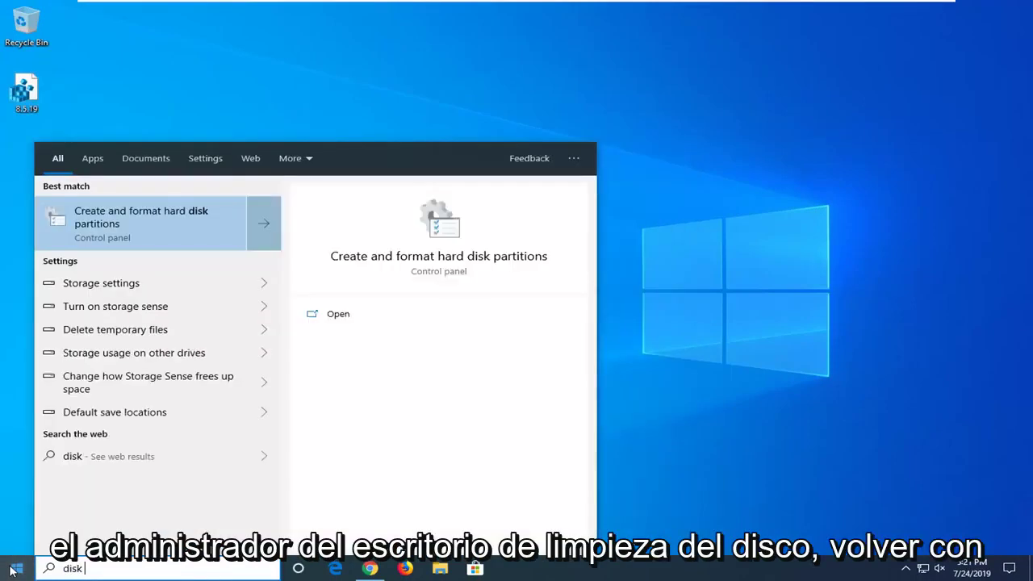
{"action": "type", "text": "cleanup"}
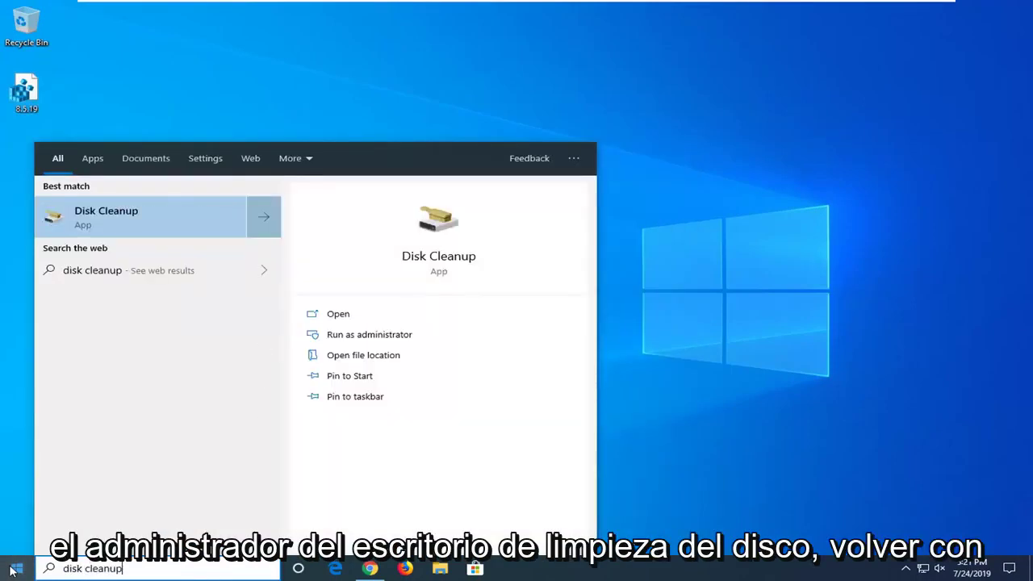
{"action": "left_click", "coordinate": [118, 213]}
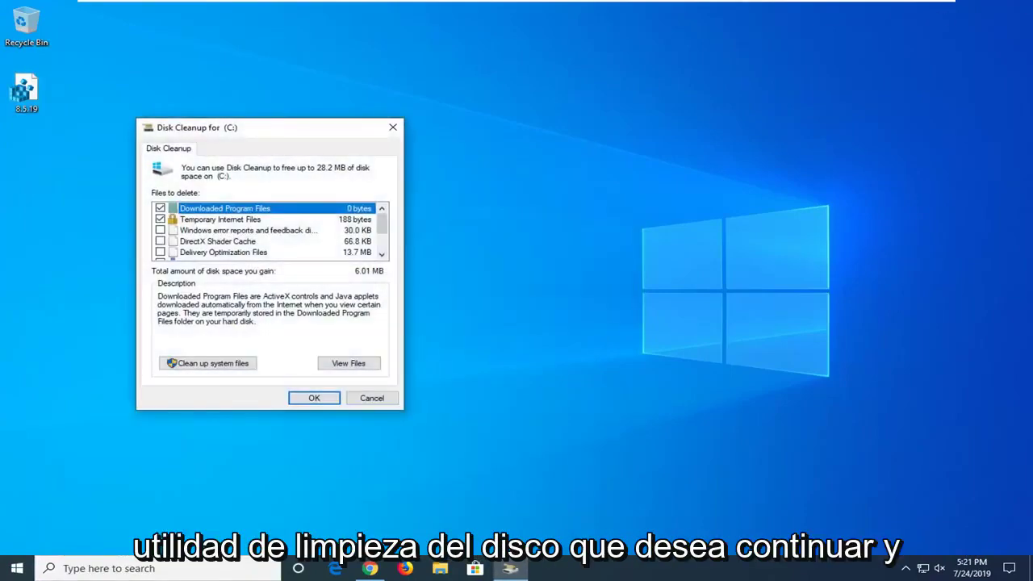
- Rescan drive C: including system files, then permanently delete the checked files
{"action": "left_click_drag", "start_coordinate": [309, 125], "coordinate": [531, 112]}
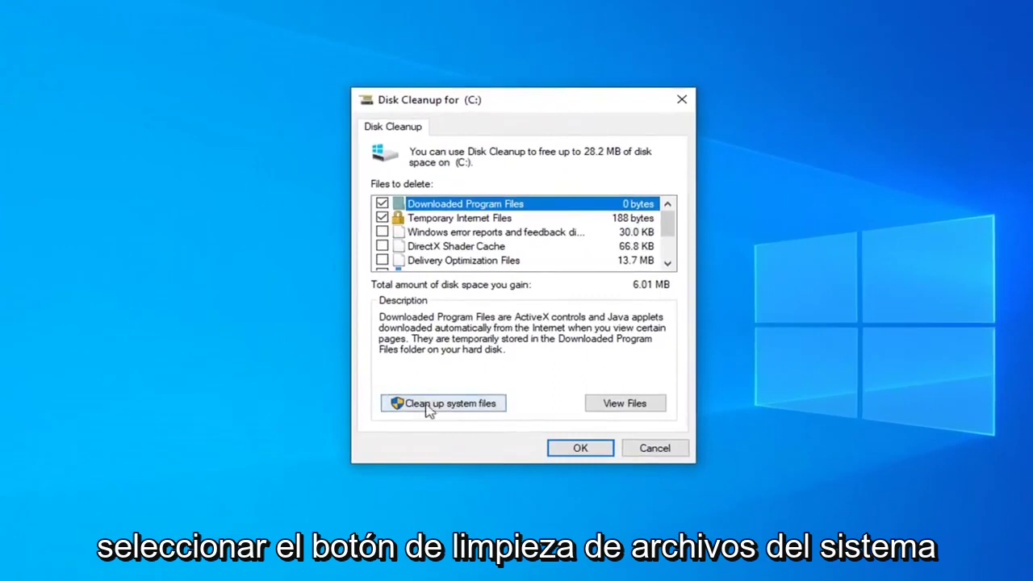
{"action": "left_click", "coordinate": [429, 407]}
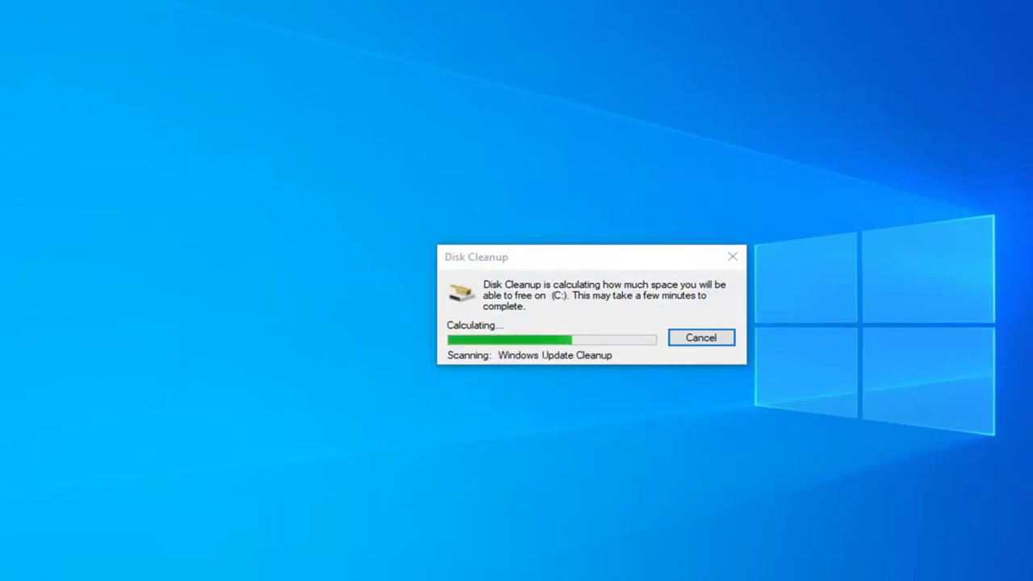
{"action": "left_click_drag", "start_coordinate": [321, 137], "coordinate": [498, 99]}
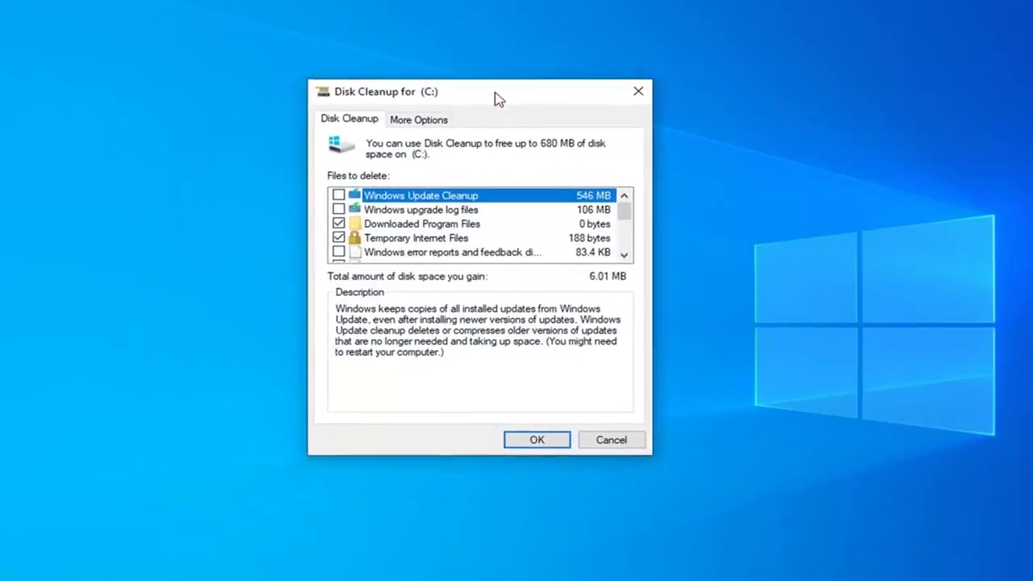
{"action": "left_click", "coordinate": [535, 443]}
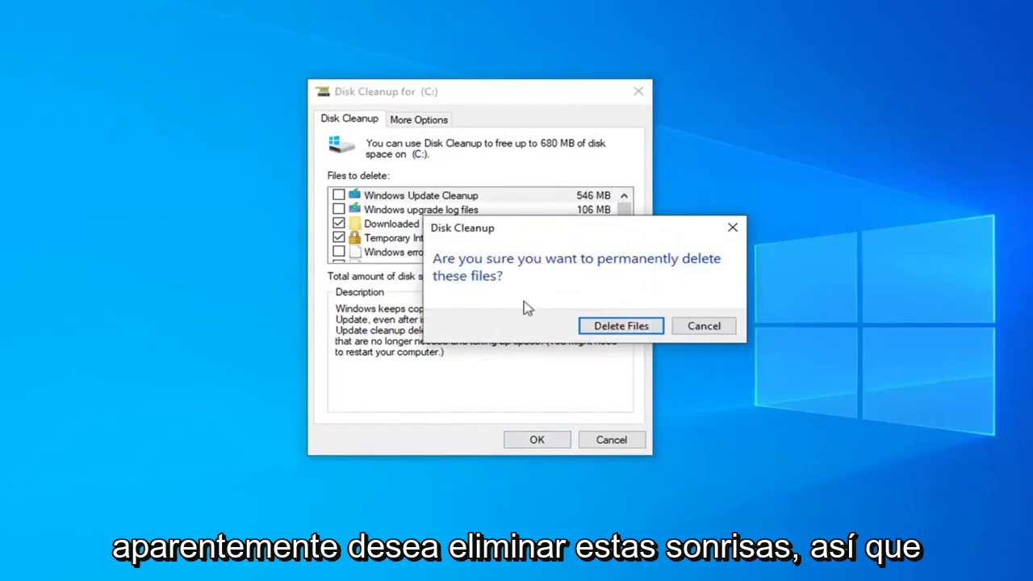
{"action": "left_click", "coordinate": [613, 328]}
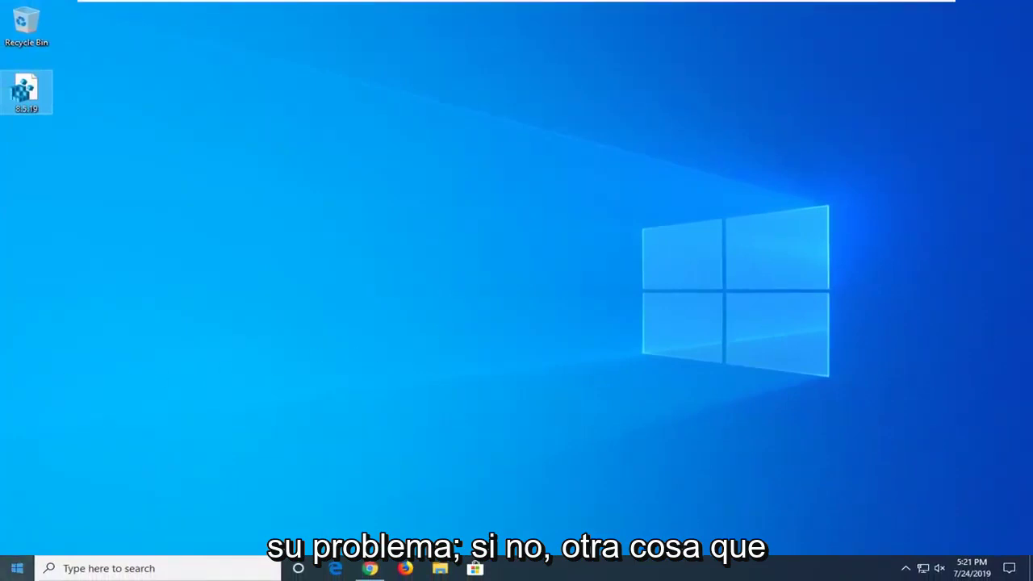
- Search for 'cmd' and run Command Prompt as administrator, approving the UAC prompt
{"action": "left_click", "coordinate": [12, 570]}
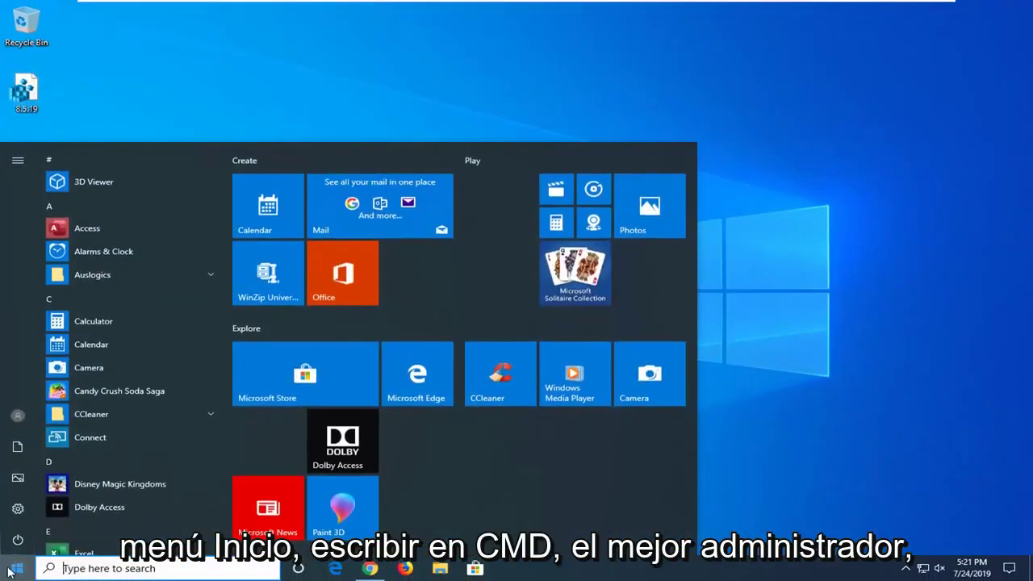
{"action": "type", "text": "cmd"}
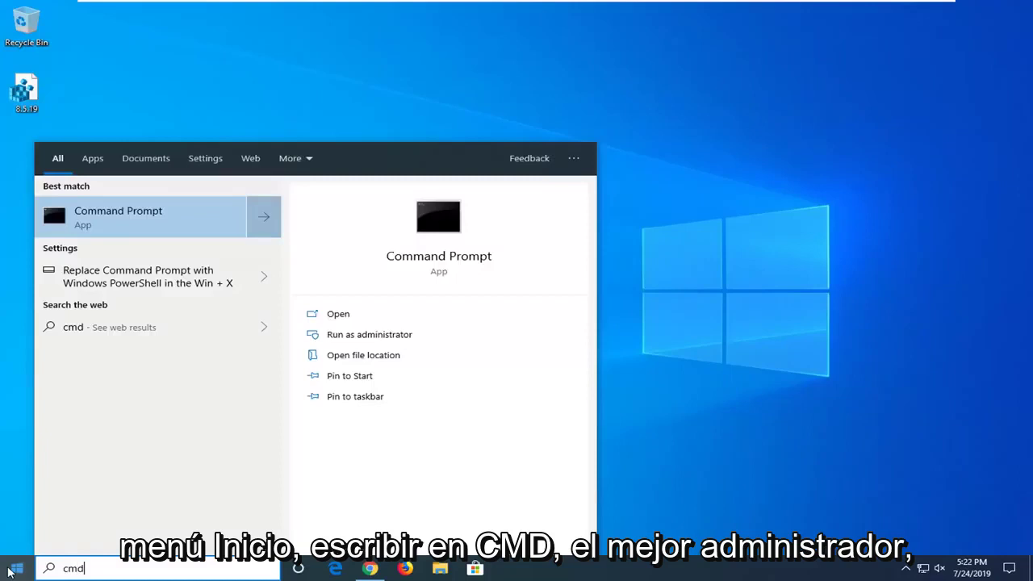
{"action": "right_click", "coordinate": [117, 229]}
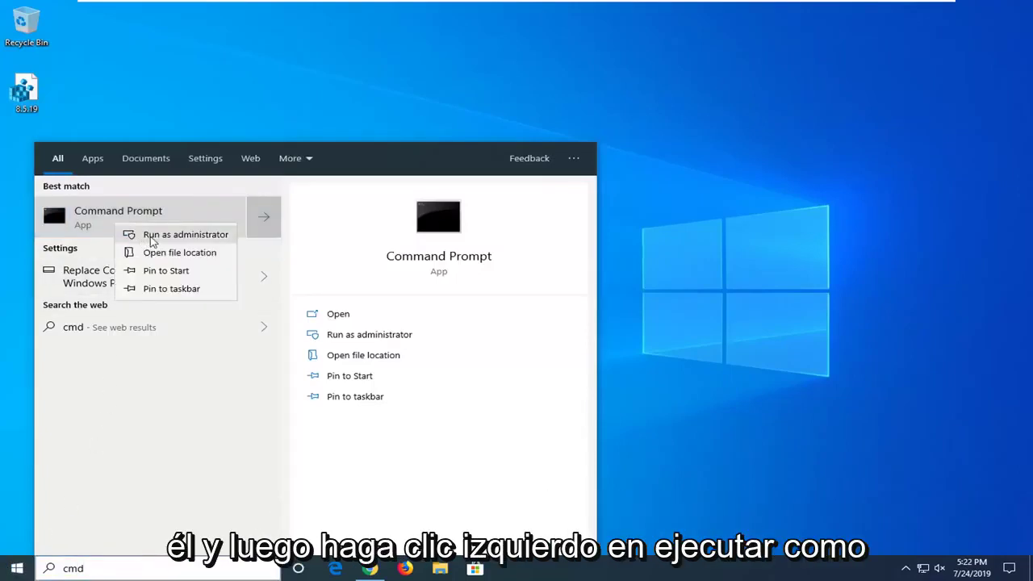
{"action": "left_click", "coordinate": [151, 239]}
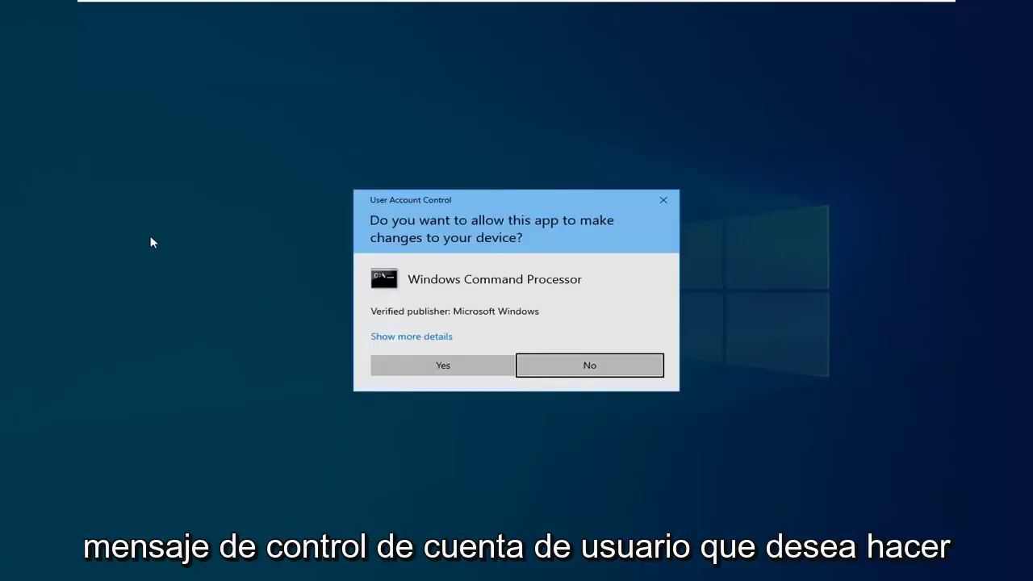
{"action": "left_click", "coordinate": [411, 365]}
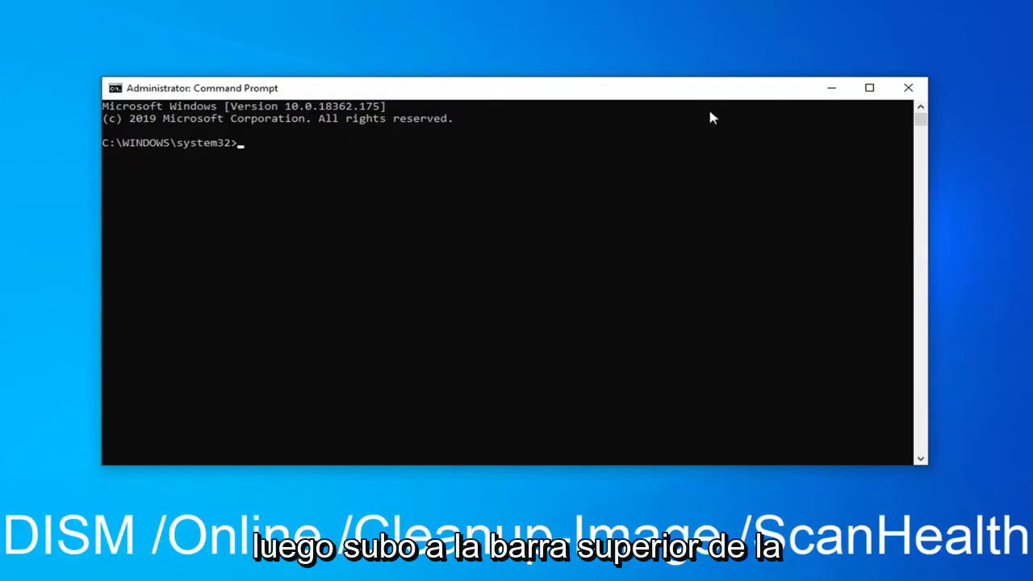
- Paste and run DISM /Online /Cleanup-Image /ScanHealth, then close the Command Prompt window
{"action": "right_click", "coordinate": [457, 92]}
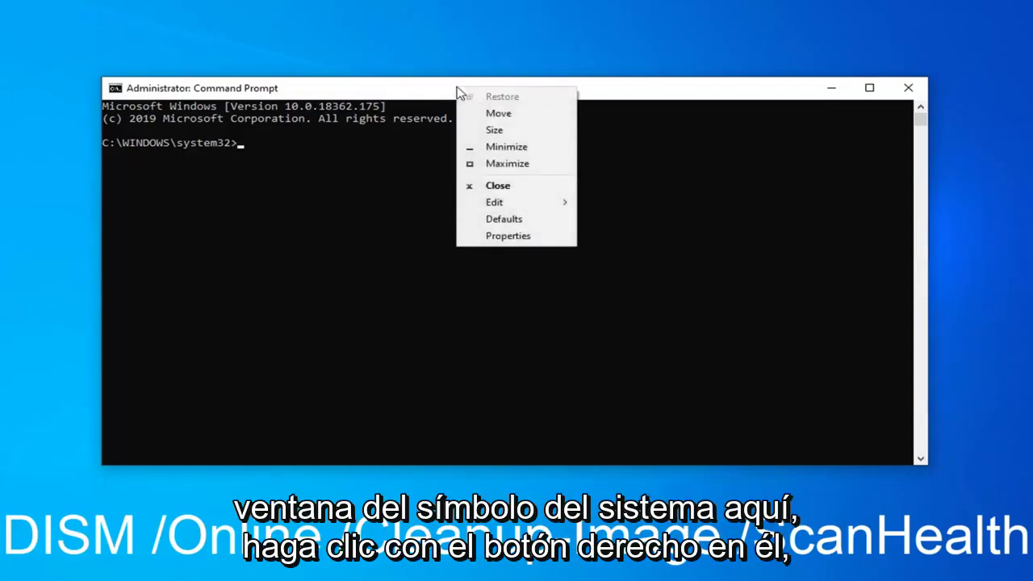
{"action": "left_click", "coordinate": [491, 203]}
{"action": "left_click", "coordinate": [610, 236]}
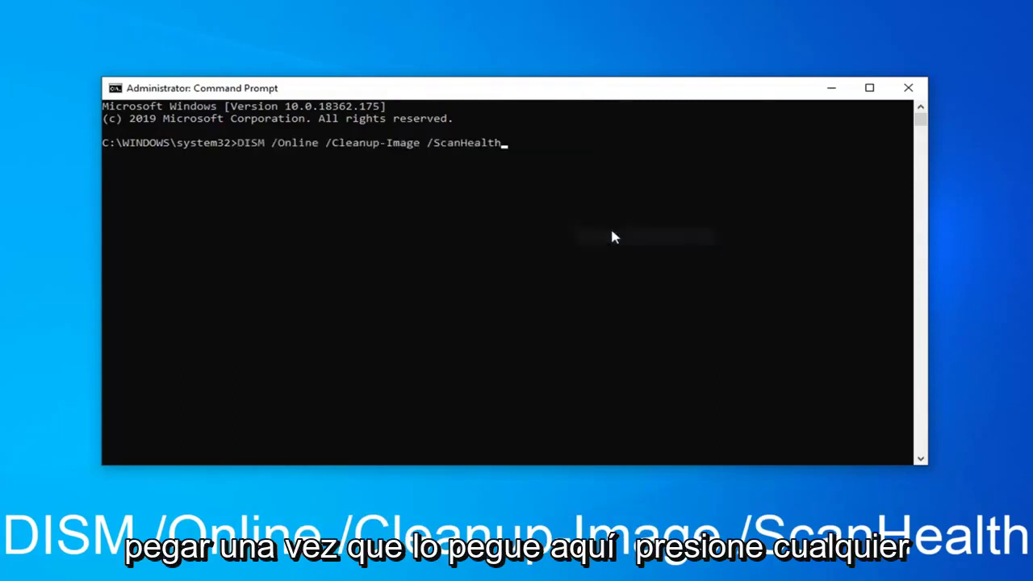
{"action": "key", "text": "Return"}
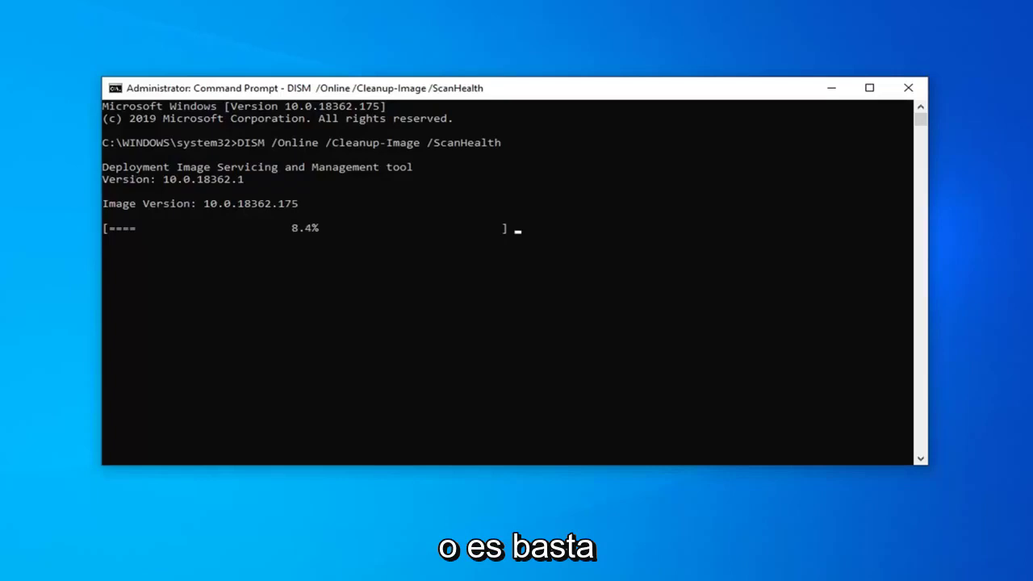
{"action": "left_click", "coordinate": [908, 87]}
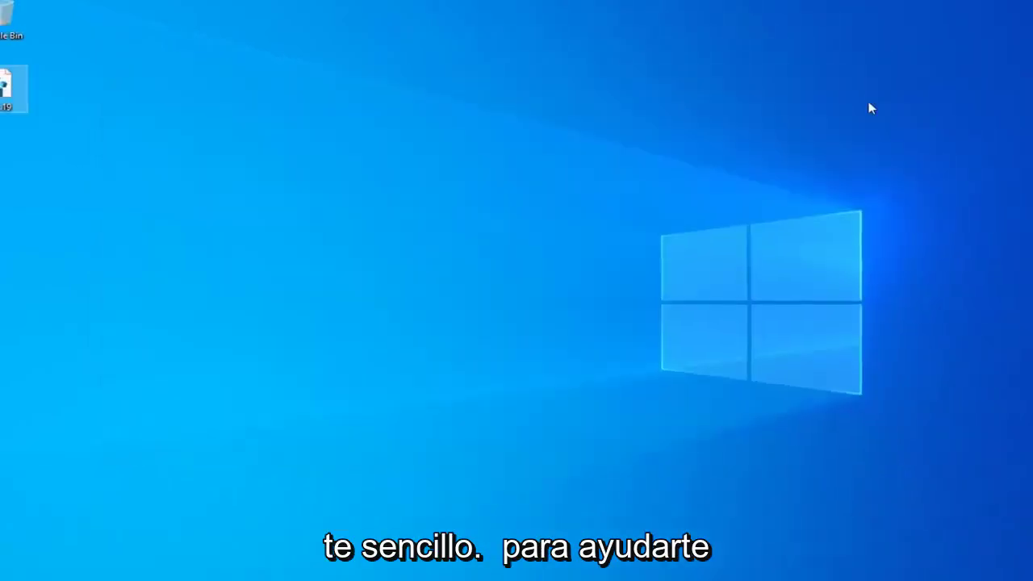